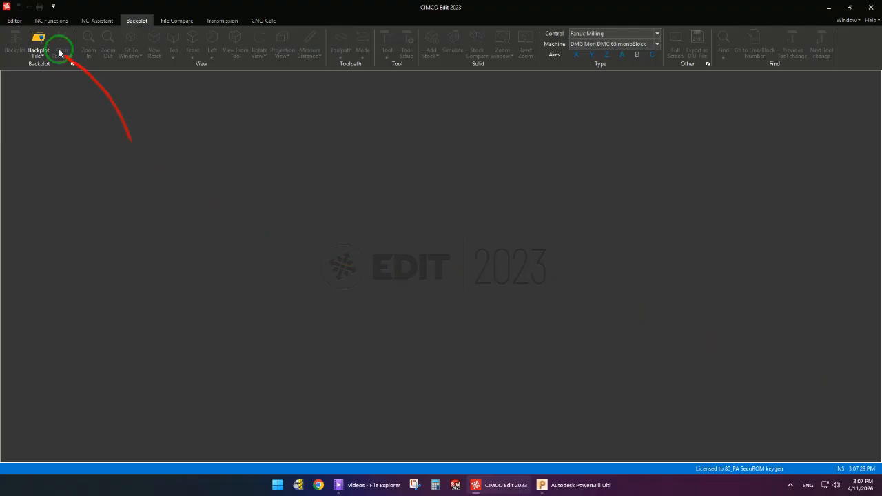
pyautogui.click(14, 20)
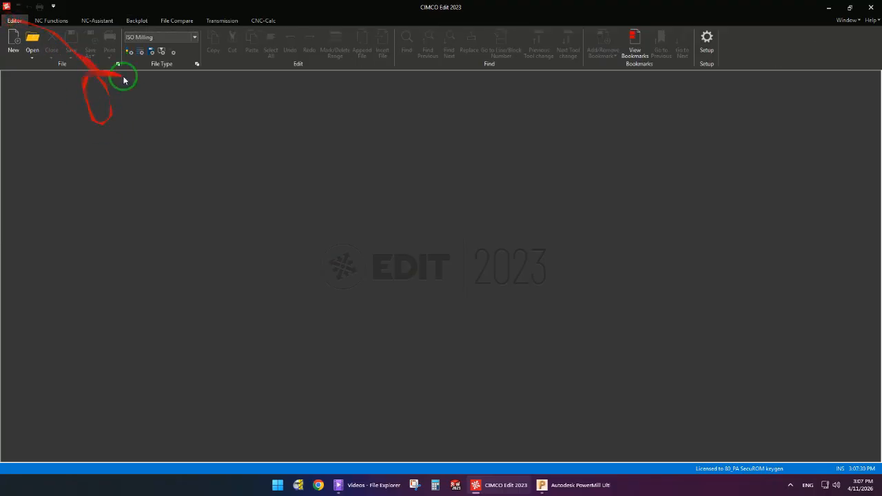
pyautogui.click(137, 20)
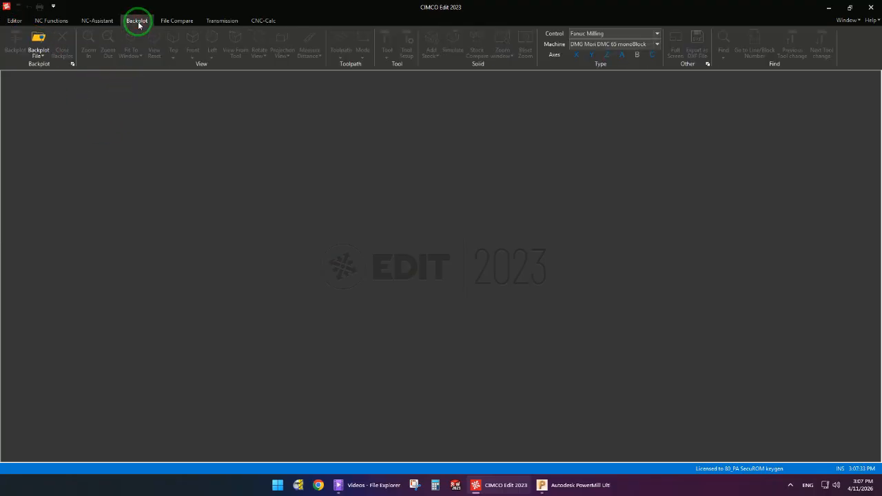
pyautogui.click(73, 64)
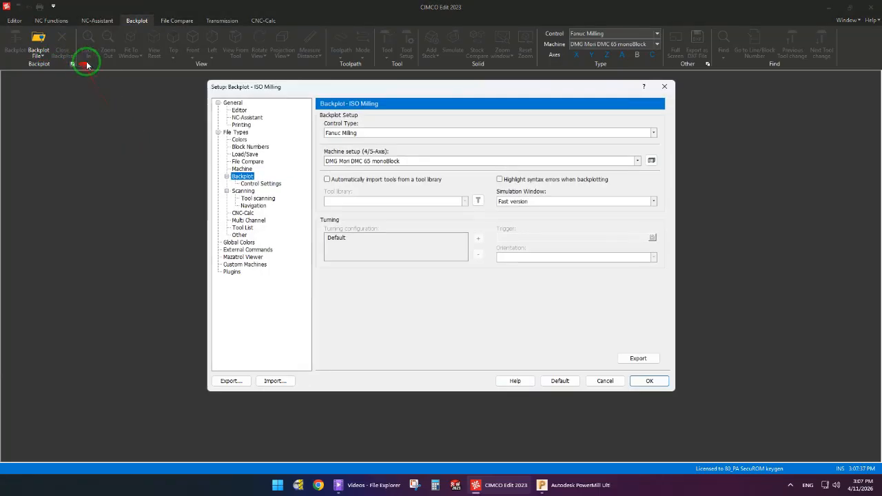
pyautogui.click(664, 86)
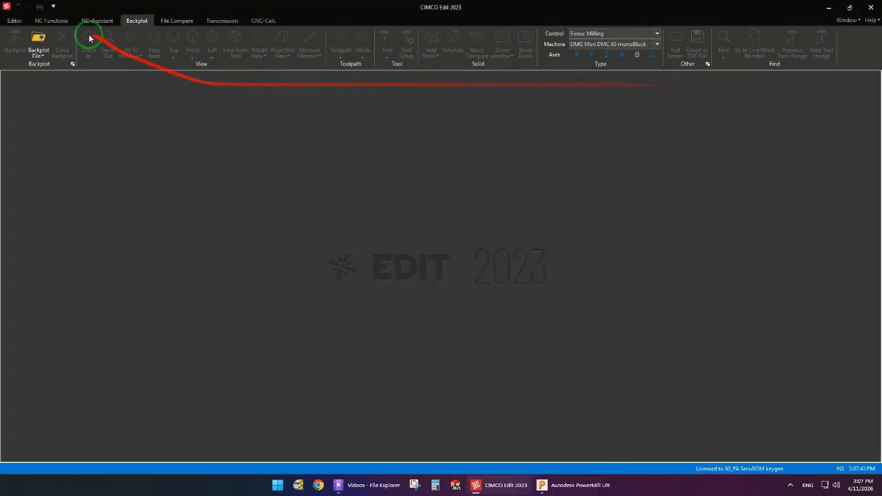
# Open the program setup at the Backplot settings for ISO Milling and look through the available 4/5-axis machine setups.
pyautogui.click(19, 23)
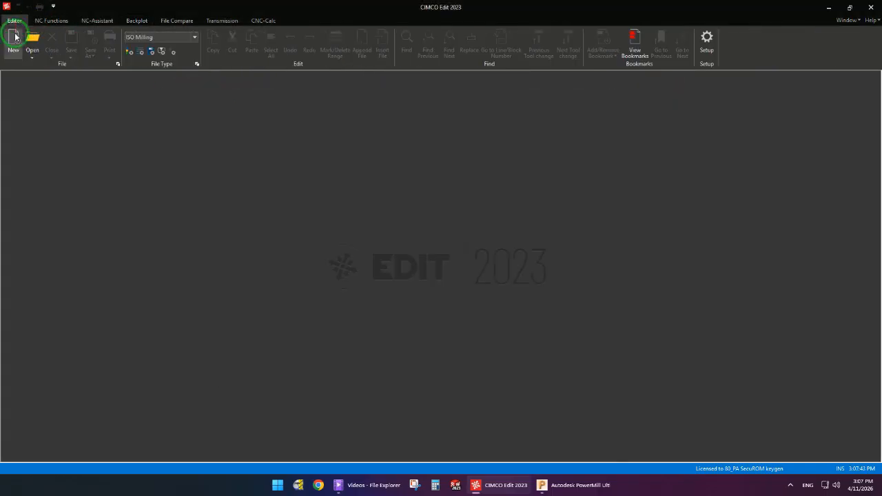
pyautogui.click(707, 39)
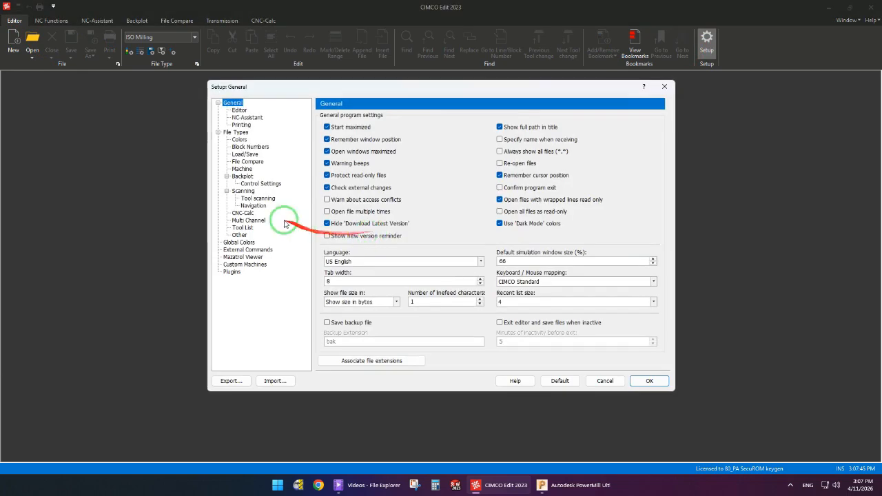
pyautogui.click(244, 176)
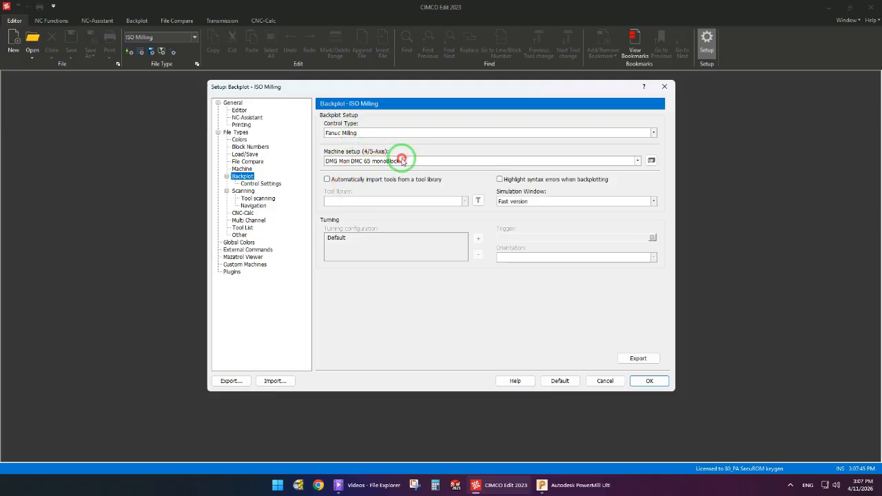
pyautogui.click(403, 161)
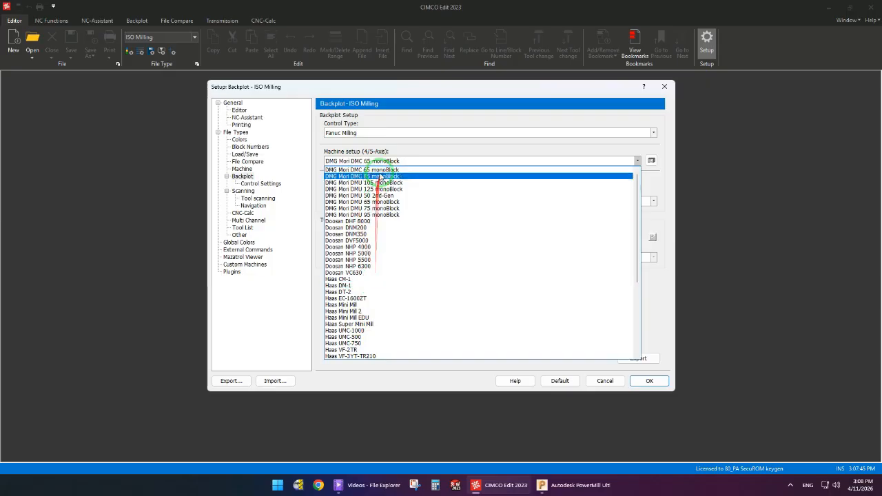
pyautogui.click(405, 145)
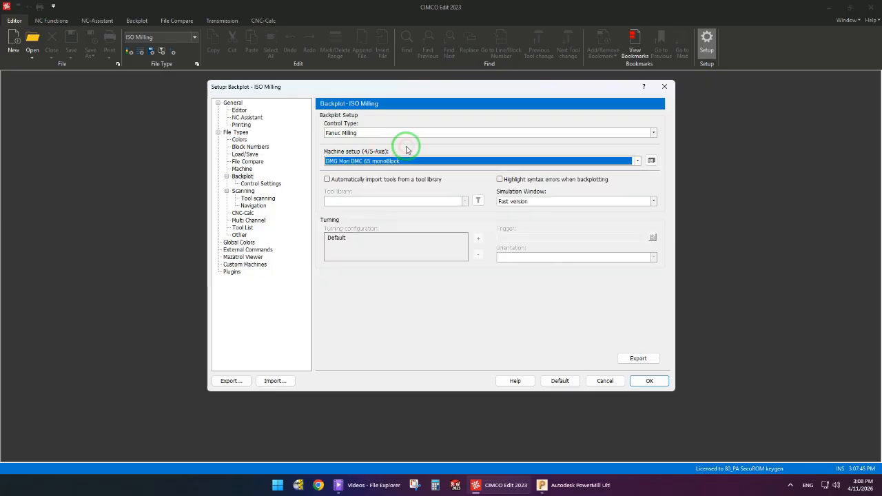
# Create a new machine configuration named "4 axis" in the machine configuration editor.
pyautogui.click(651, 160)
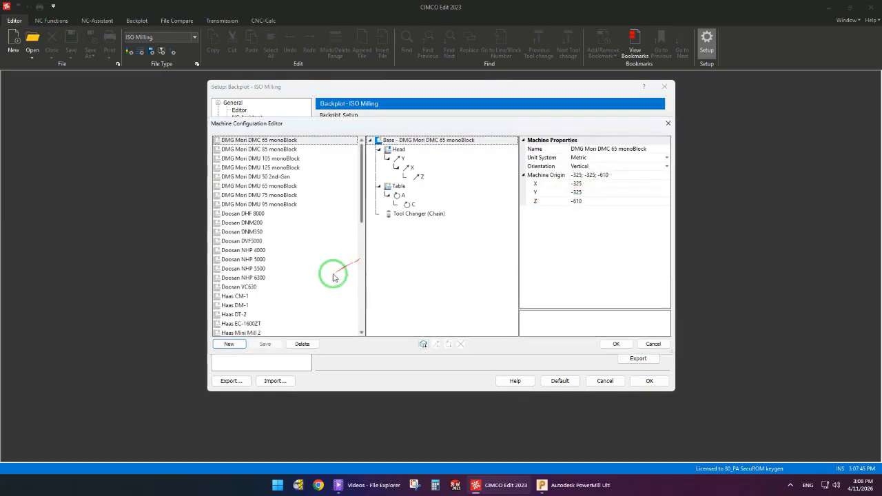
pyautogui.click(230, 344)
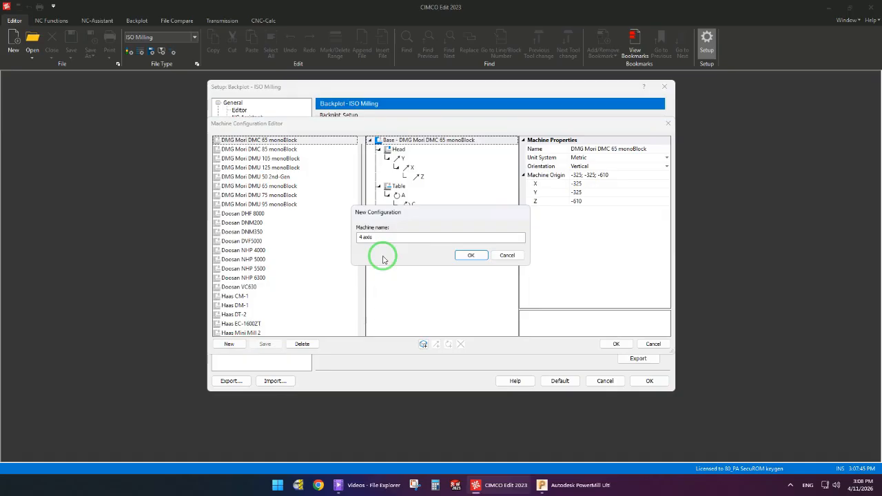
pyautogui.click(462, 254)
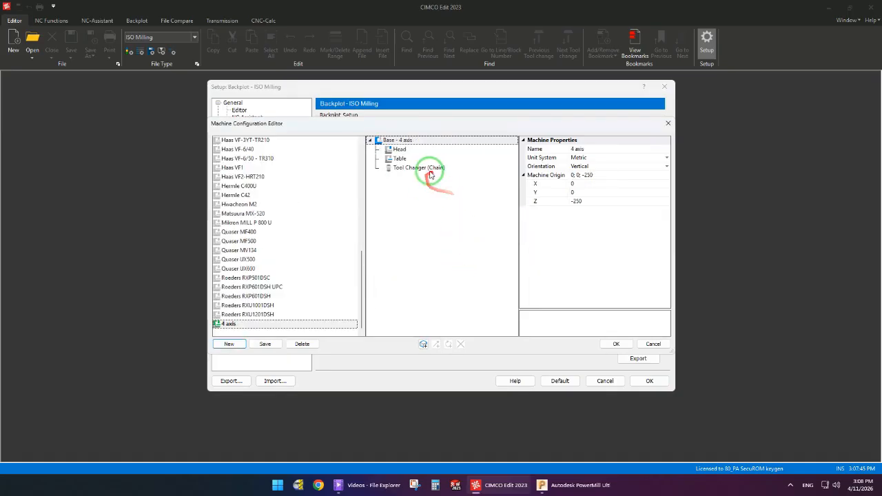
# Add a linear axis under the head of the 4 axis machine and set its address to Z.
pyautogui.click(399, 149)
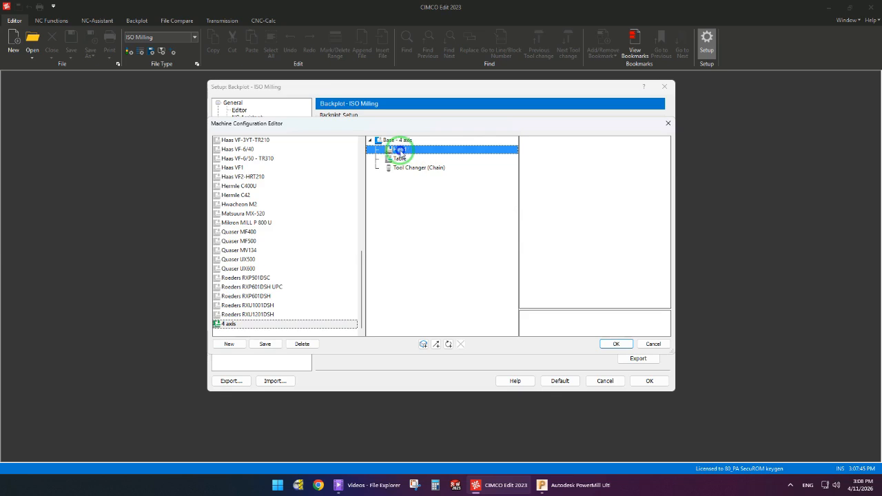
pyautogui.rightClick(400, 150)
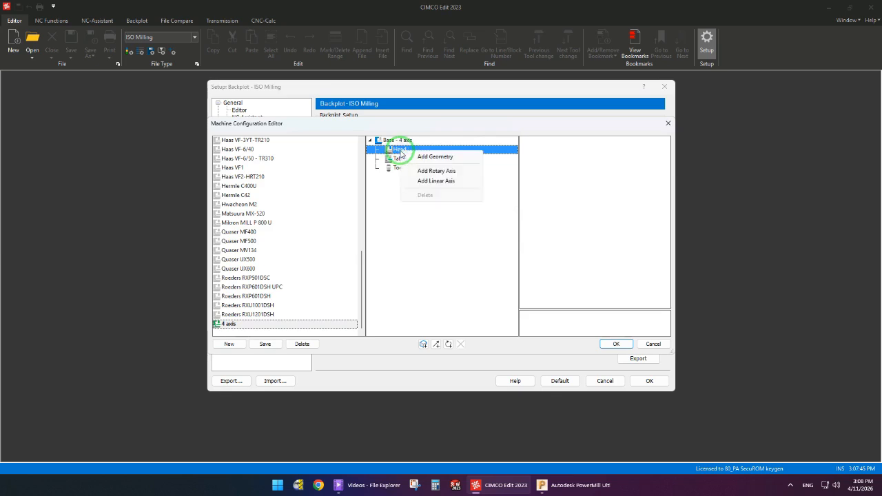
pyautogui.click(435, 182)
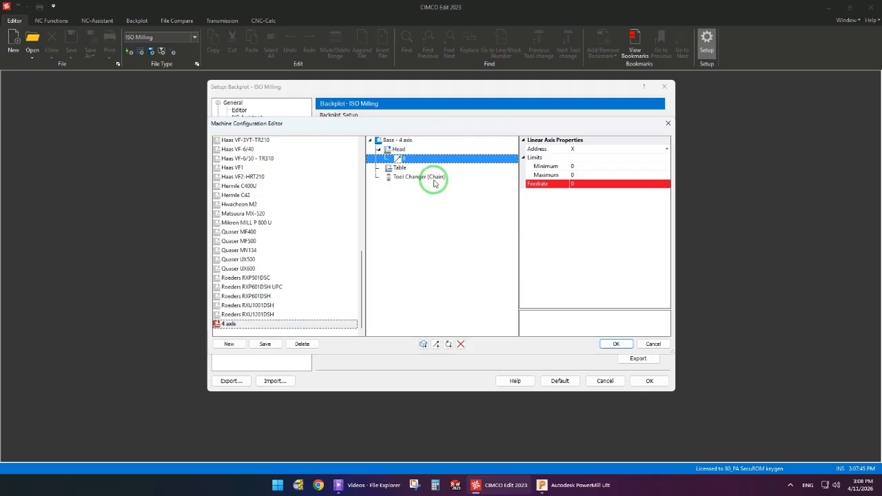
pyautogui.click(576, 149)
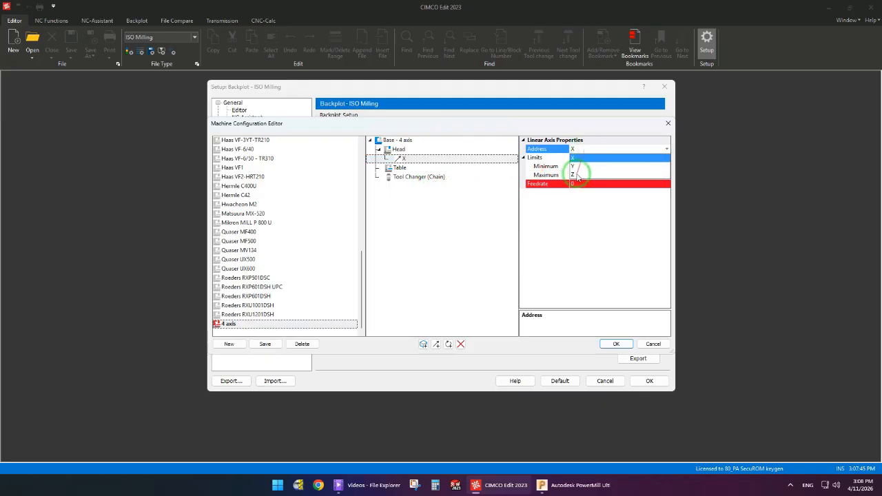
pyautogui.click(576, 174)
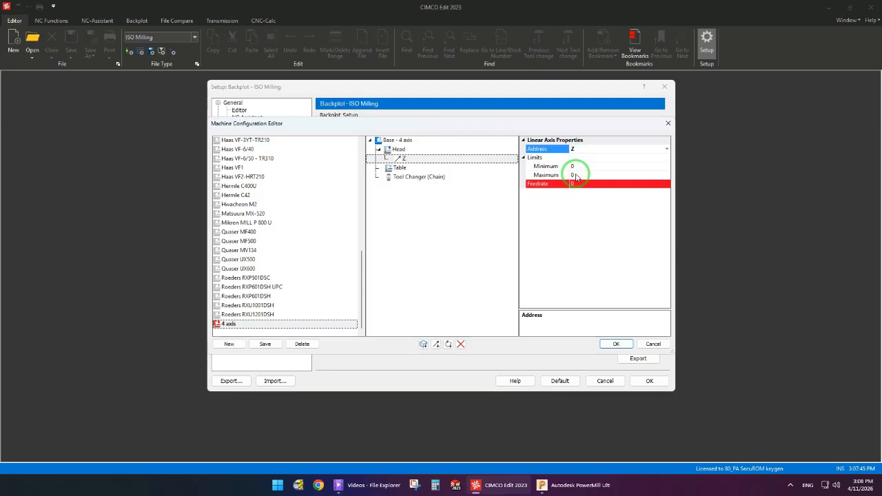
# Set the head's Z axis limits to a minimum of -9999 and a maximum of 9999, with a feedrate of 99999.
pyautogui.click(578, 166)
pyautogui.doubleClick(569, 166)
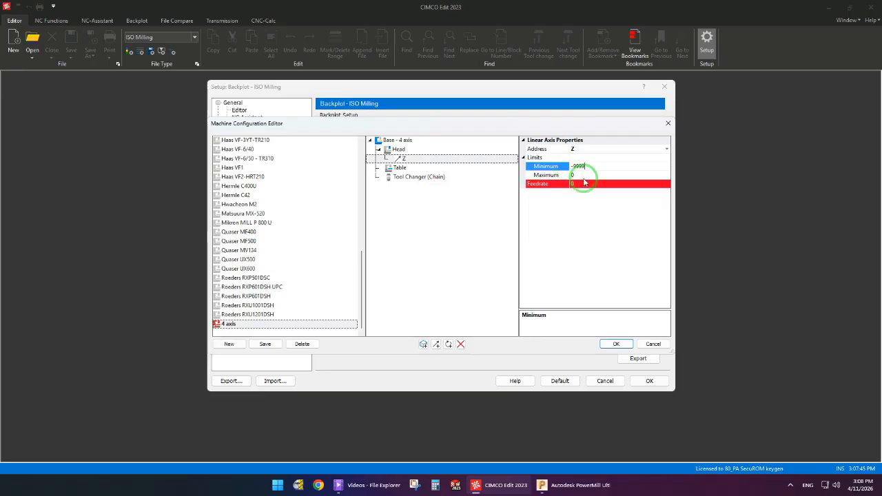
pyautogui.click(571, 174)
pyautogui.doubleClick(570, 175)
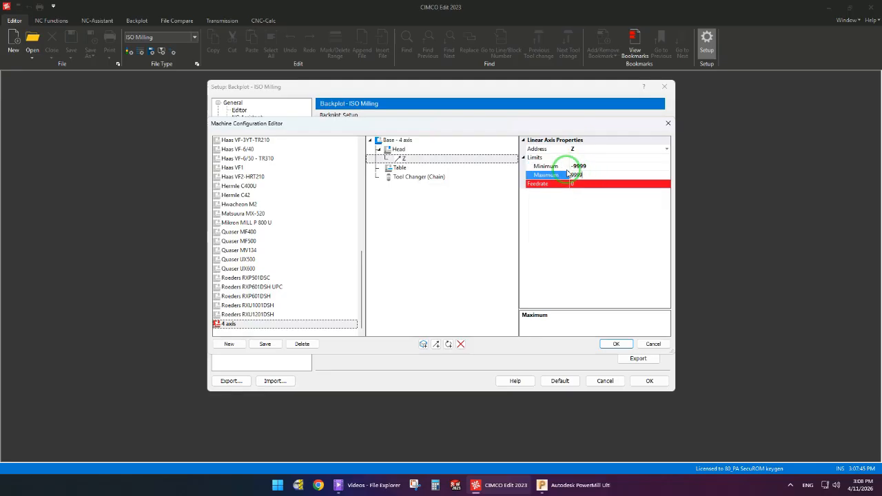
pyautogui.click(583, 186)
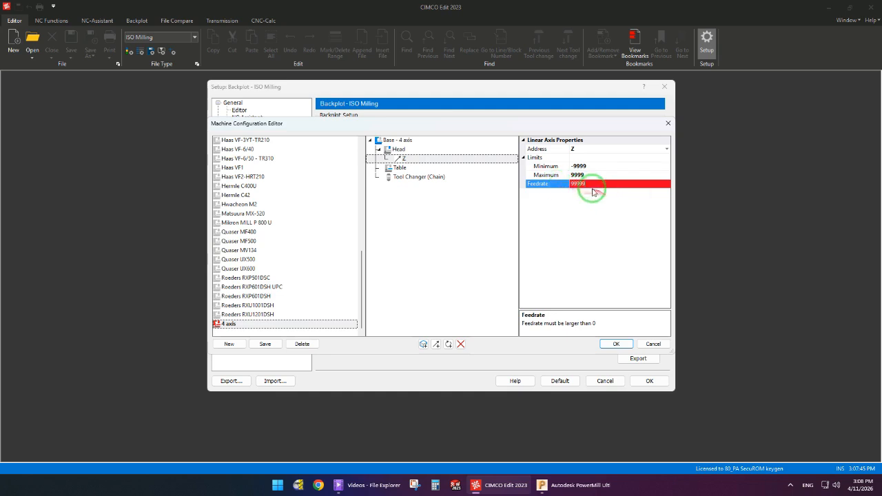
pyautogui.click(578, 184)
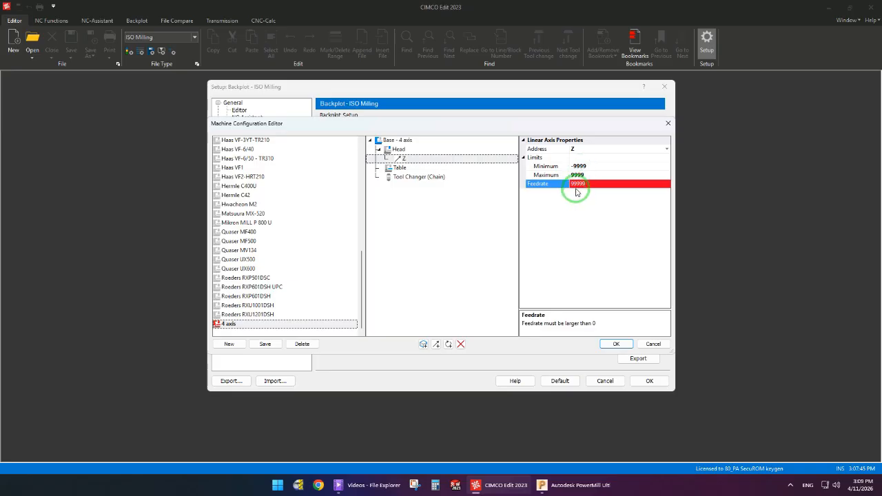
# Add a linear X axis under the table with limits from -9999 to 9999 and a feedrate of 99999.
pyautogui.click(400, 169)
pyautogui.rightClick(401, 169)
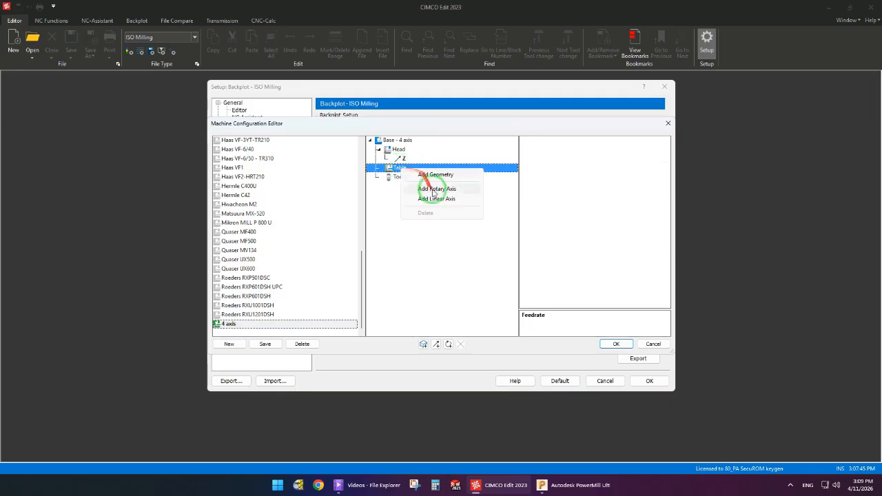
pyautogui.click(438, 199)
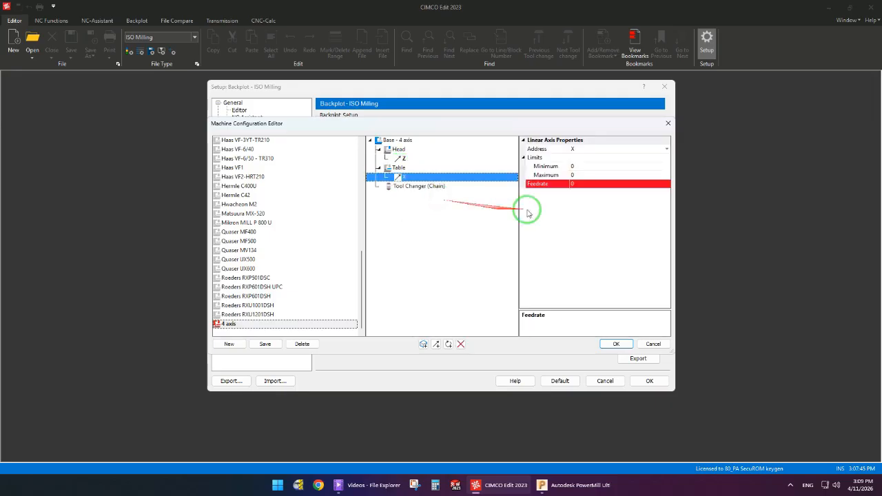
pyautogui.click(573, 166)
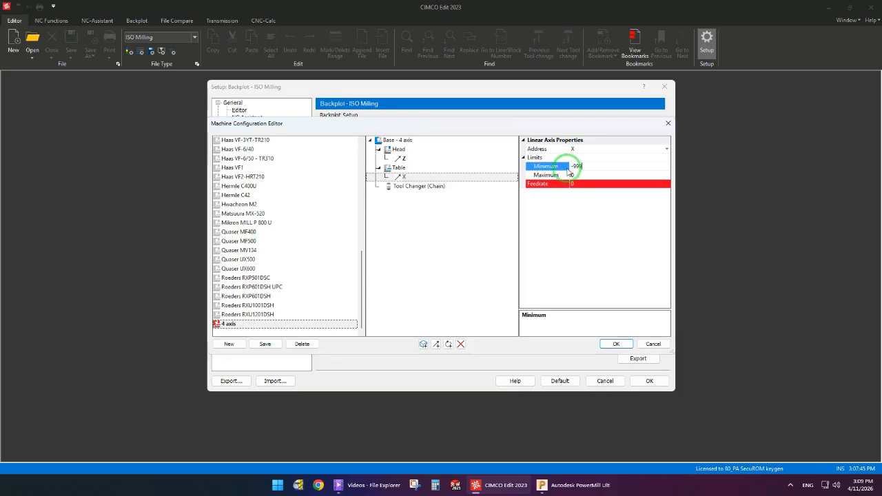
pyautogui.click(570, 174)
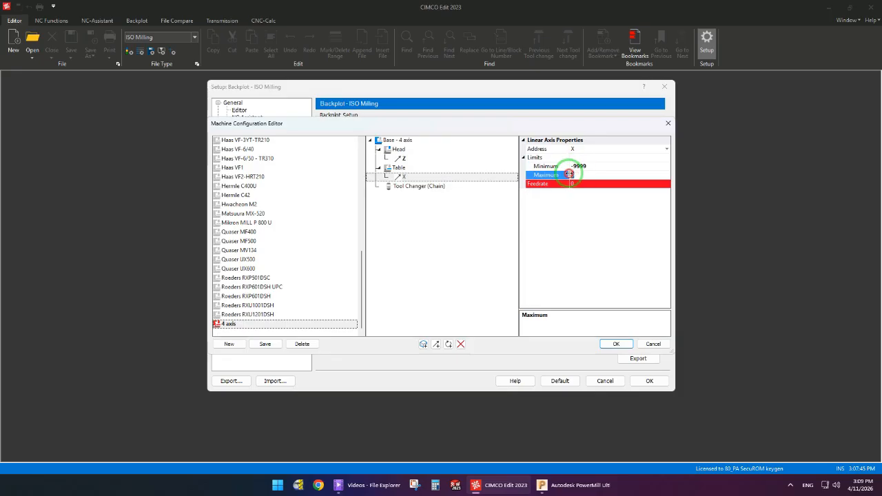
pyautogui.write('9999')
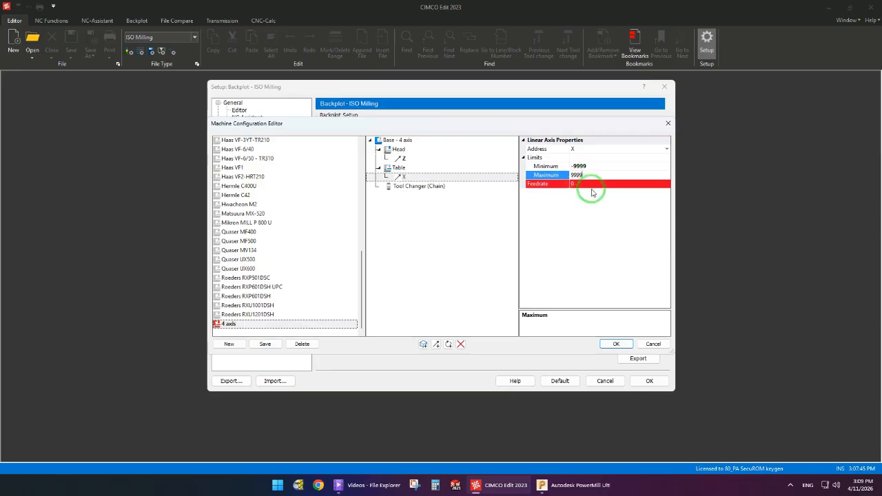
pyautogui.click(577, 184)
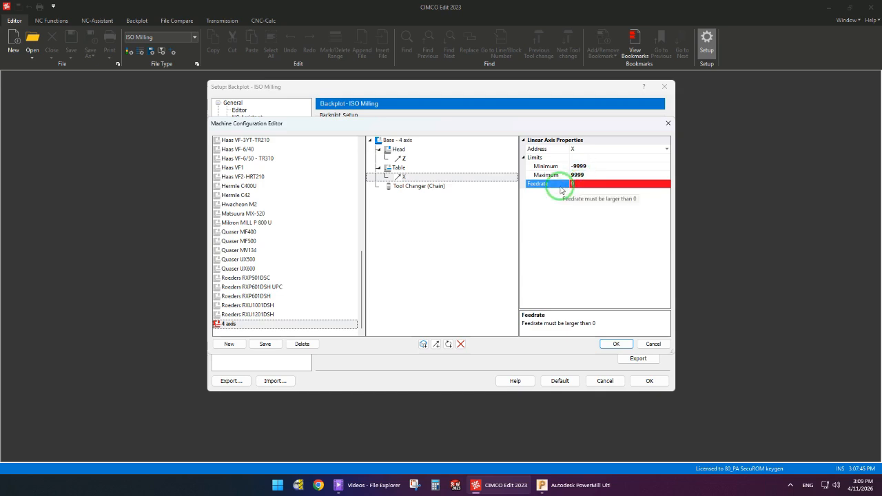
# Add a linear axis beneath the table's X axis and set its address to Y.
pyautogui.rightClick(407, 178)
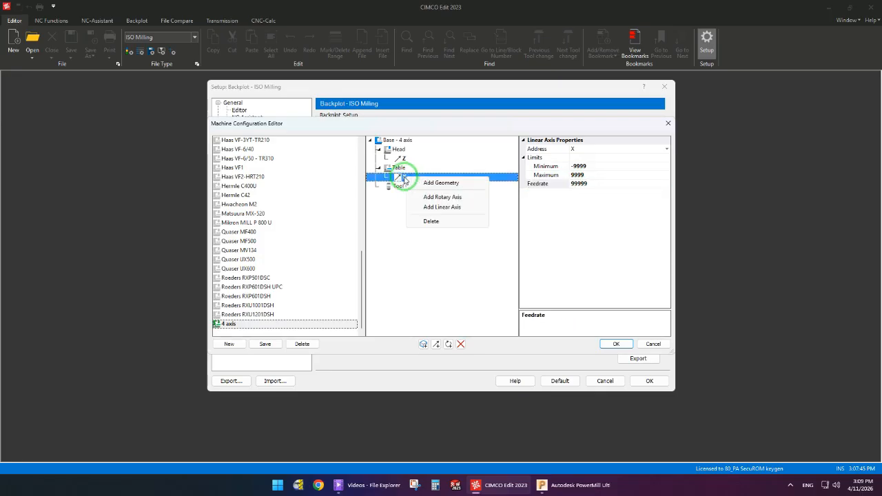
pyautogui.click(453, 208)
pyautogui.click(579, 149)
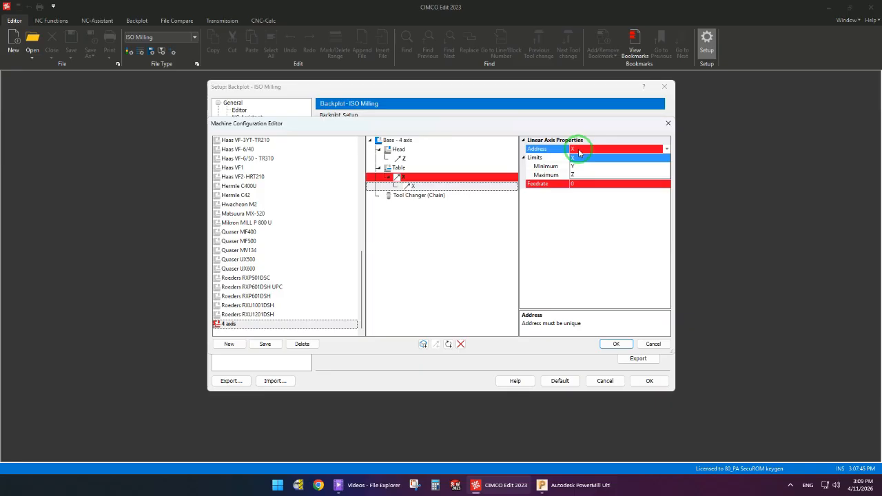
pyautogui.click(578, 166)
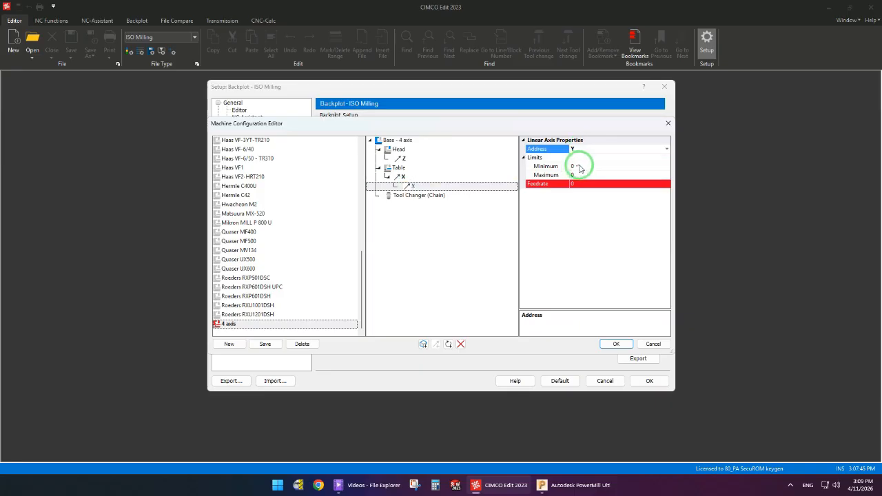
# Set the table's Y axis limits to a minimum of -9999 and a maximum of 9999, with a feedrate of 99999.
pyautogui.click(568, 167)
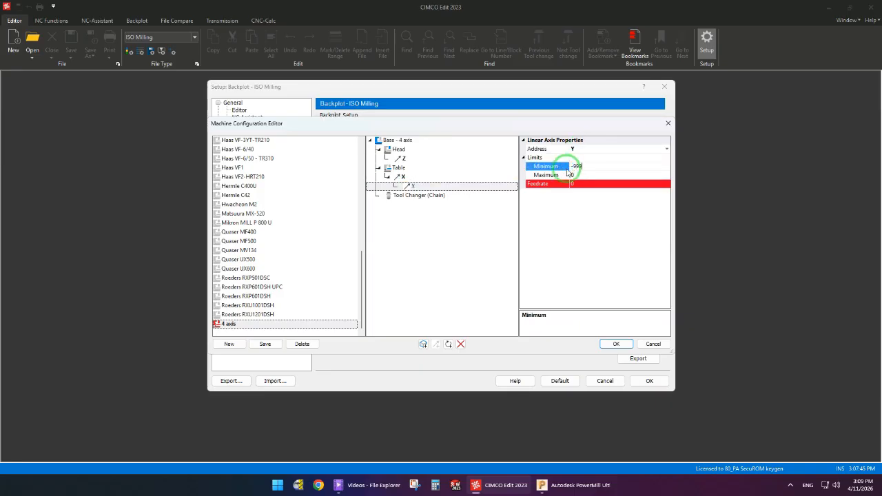
pyautogui.write('-9999')
pyautogui.click(569, 175)
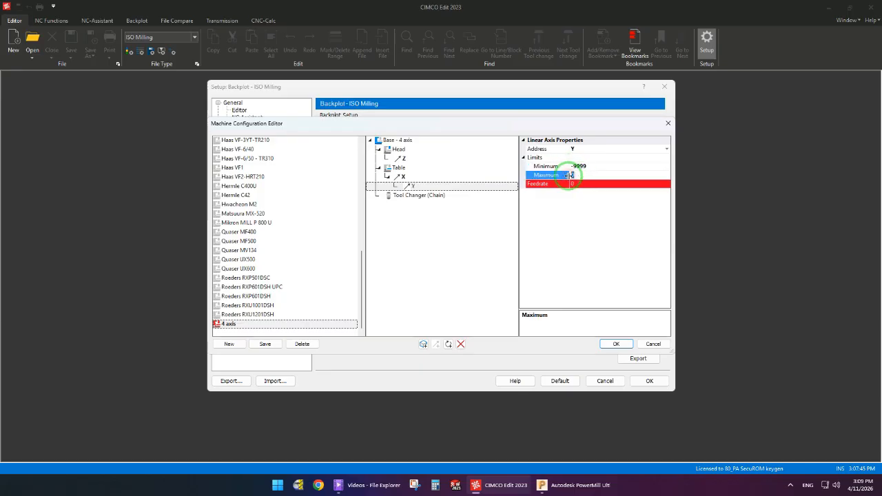
pyautogui.write('9999')
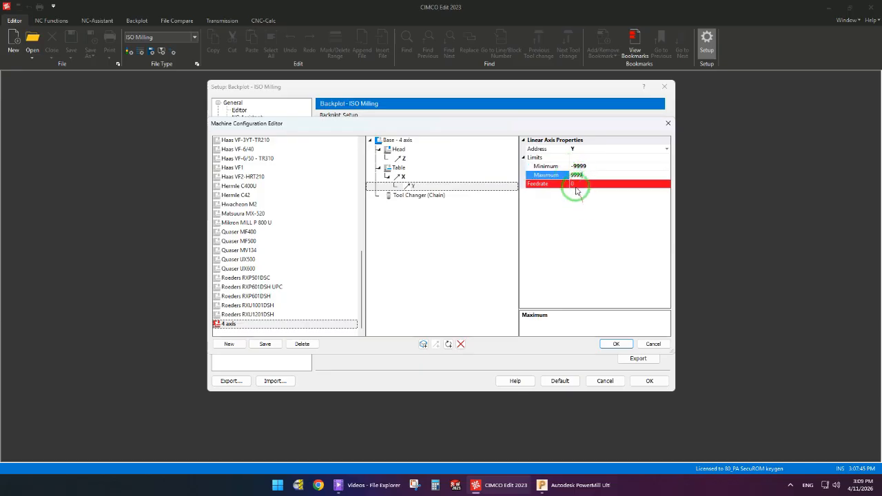
pyautogui.click(561, 184)
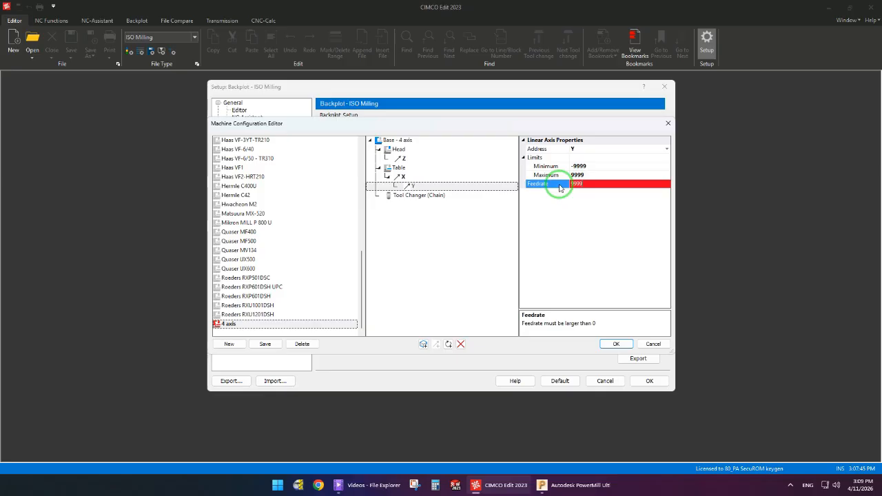
# Add a rotary A axis beneath the table's Y axis with limits from -1e+24 to 1e+22 and a feedrate of 99999.
pyautogui.rightClick(409, 186)
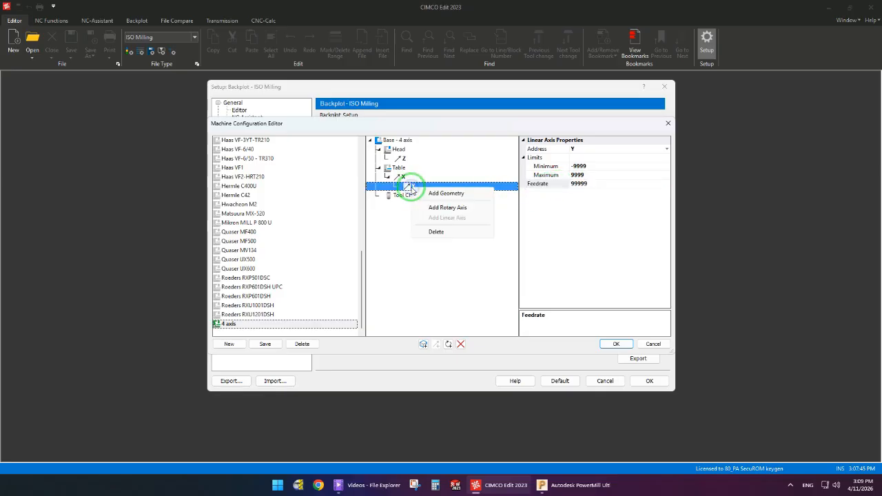
pyautogui.click(455, 208)
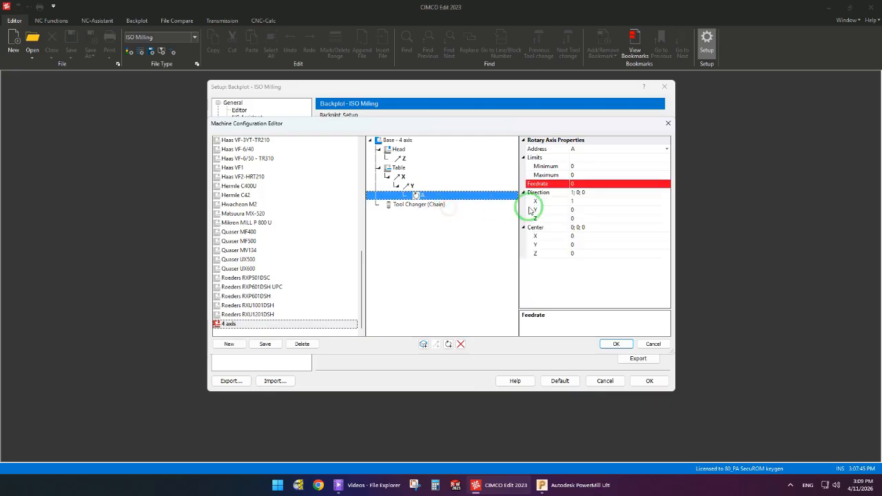
pyautogui.click(569, 166)
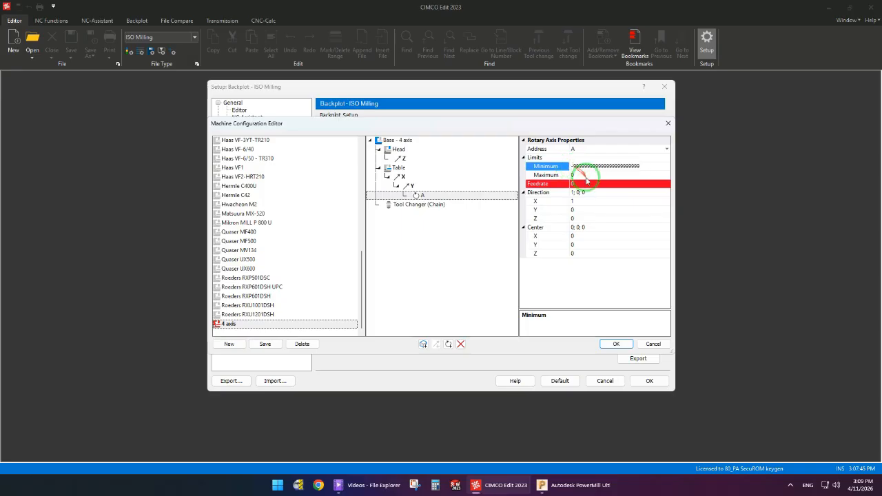
pyautogui.click(569, 174)
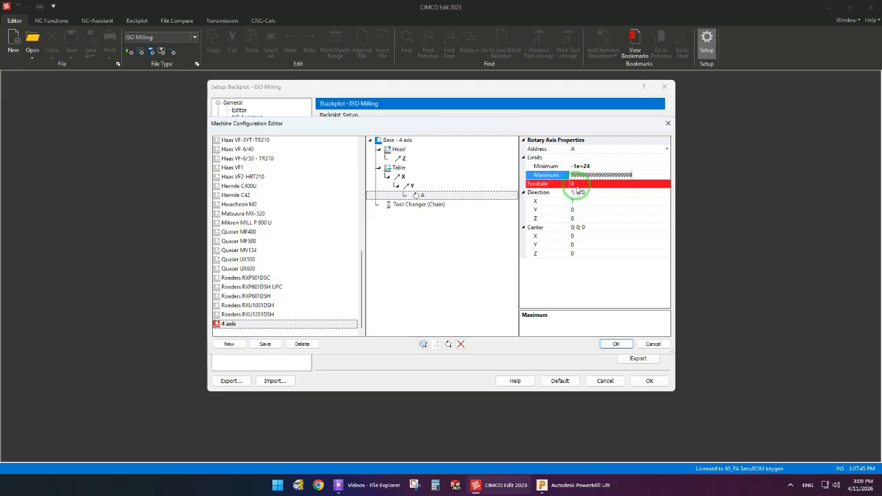
pyautogui.click(574, 185)
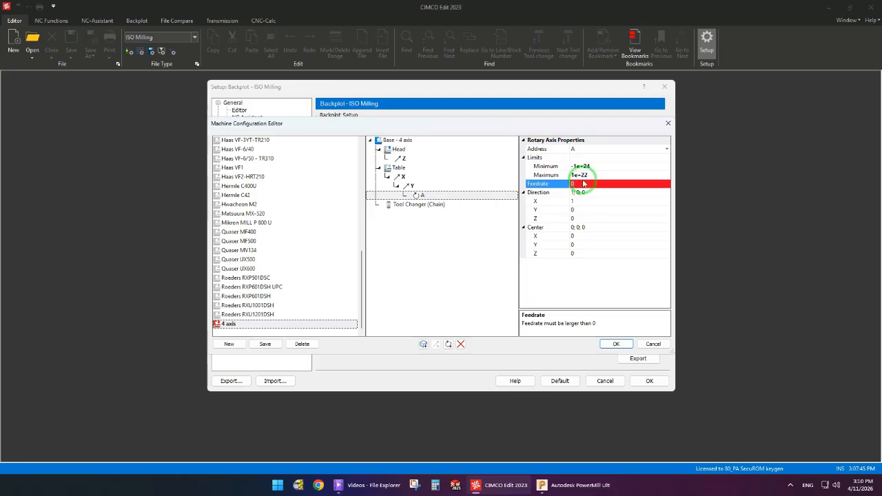
pyautogui.moveTo(580, 184); pyautogui.dragTo(563, 184)
pyautogui.write('99999')
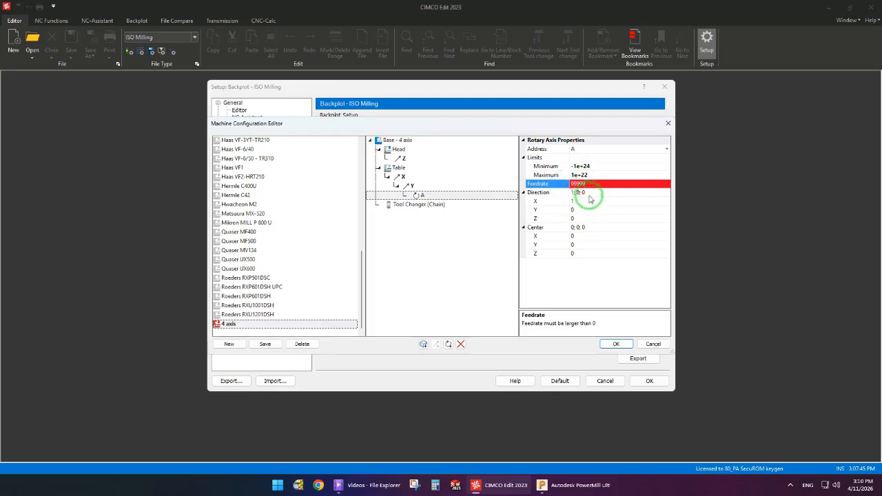
pyautogui.click(594, 192)
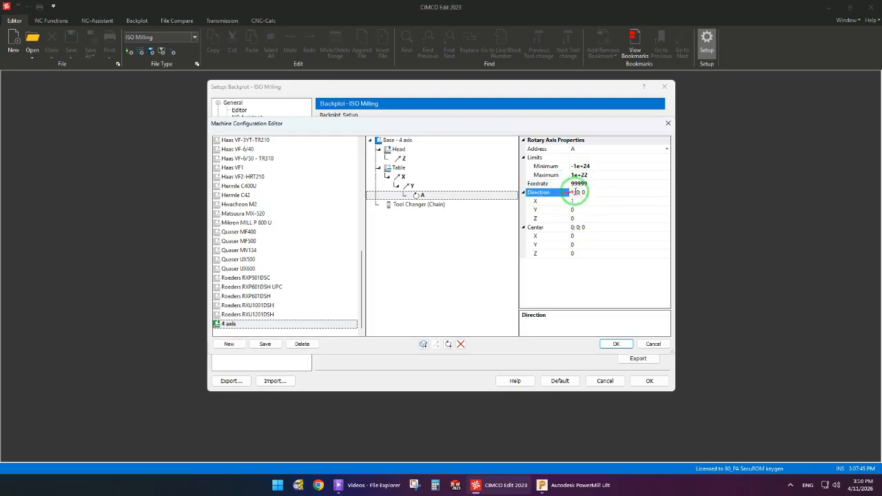
# Check the rotary axis direction vector, keeping it at 1; 0; 0, and accept the machine configuration.
pyautogui.click(573, 194)
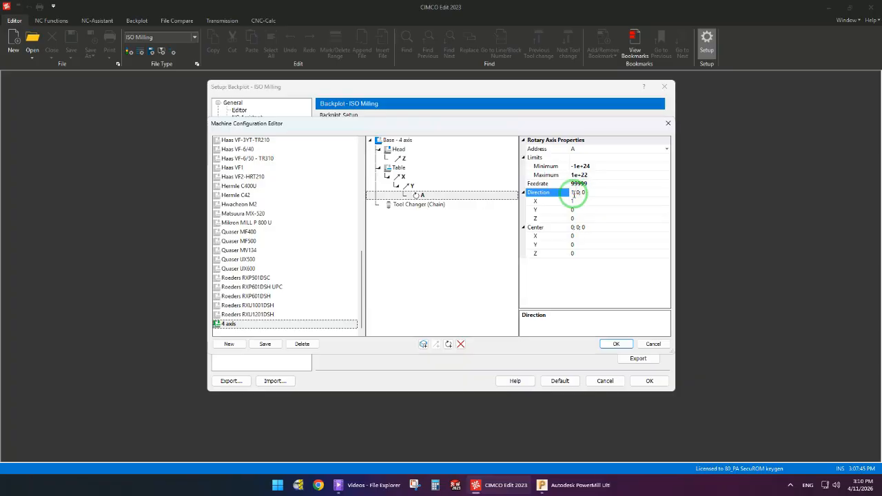
pyautogui.moveTo(573, 193); pyautogui.dragTo(585, 193)
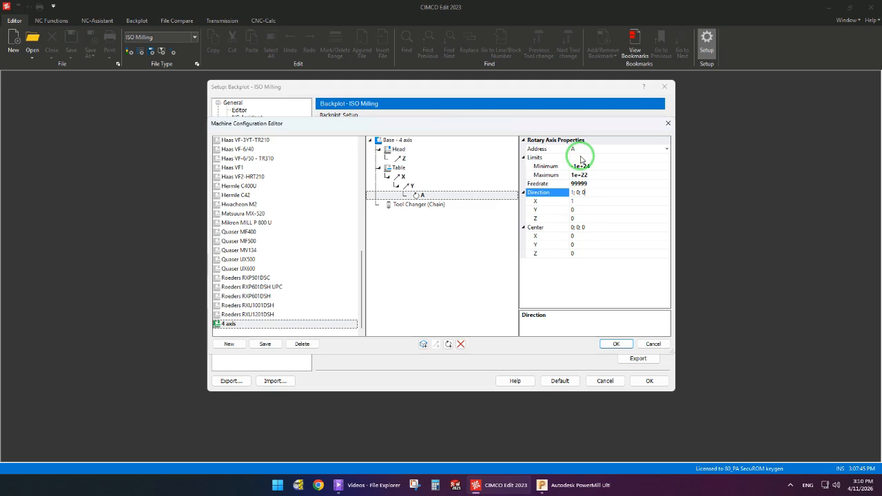
pyautogui.click(578, 192)
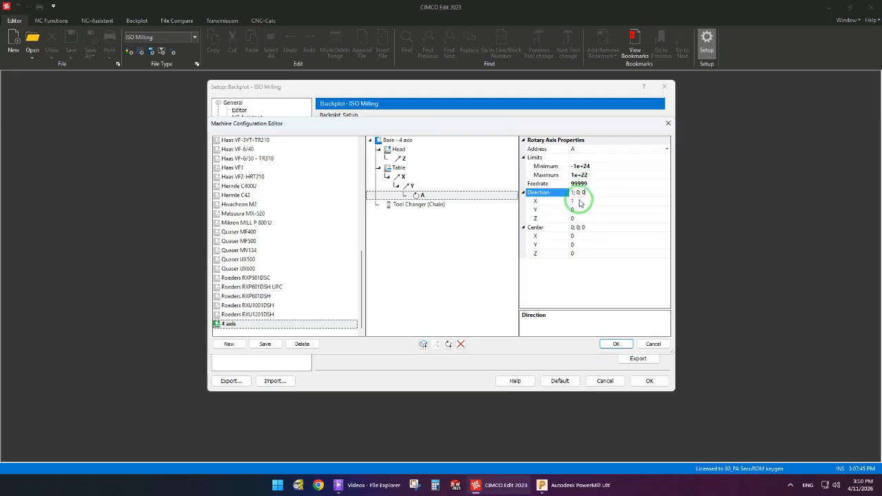
pyautogui.click(578, 201)
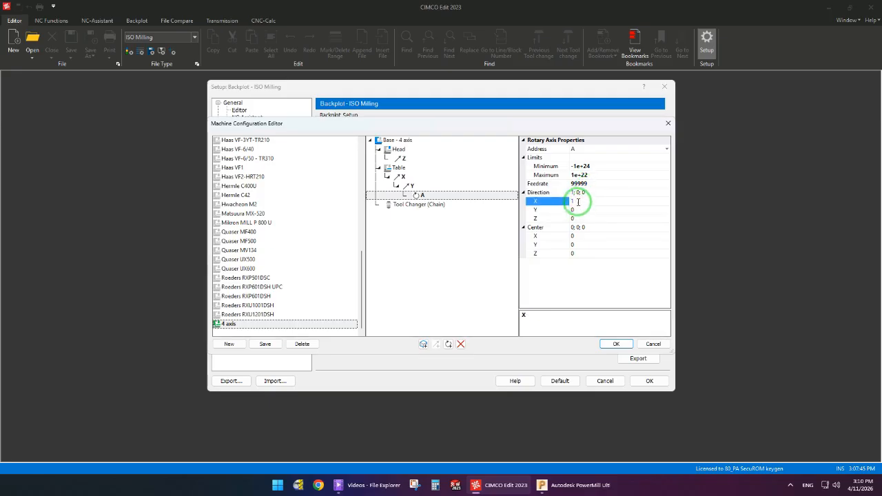
pyautogui.click(615, 344)
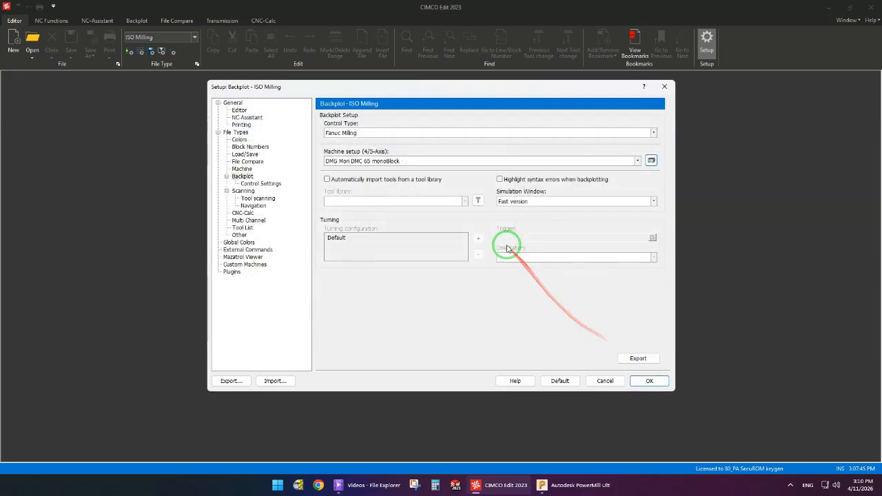
# Choose 4 axis as the machine setup for ISO Milling backplotting and apply the setup.
pyautogui.click(404, 163)
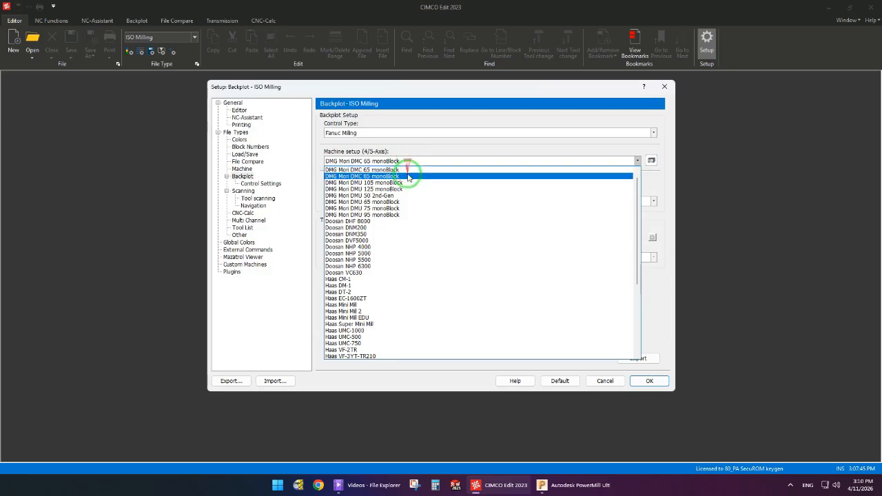
pyautogui.scroll(1, 408, 178)
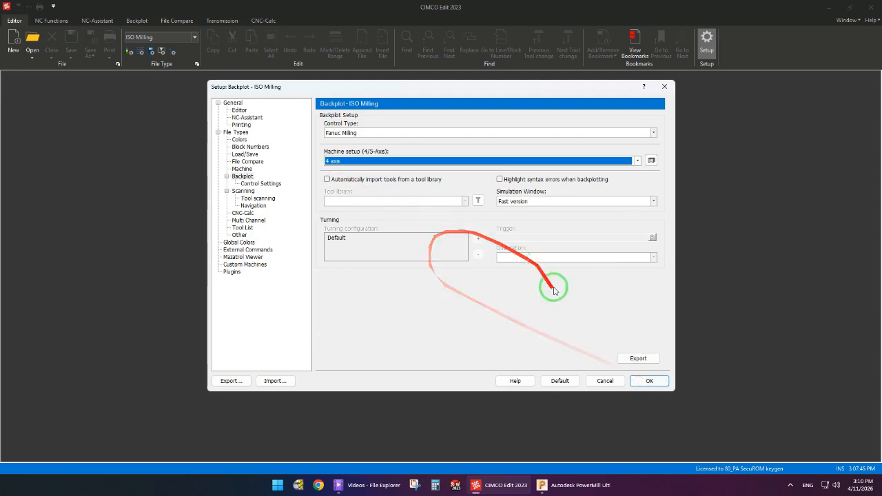
pyautogui.click(645, 381)
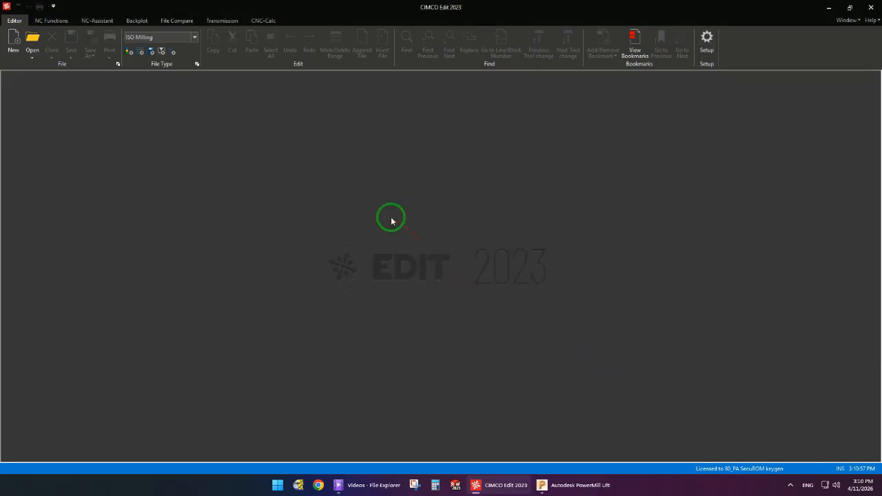